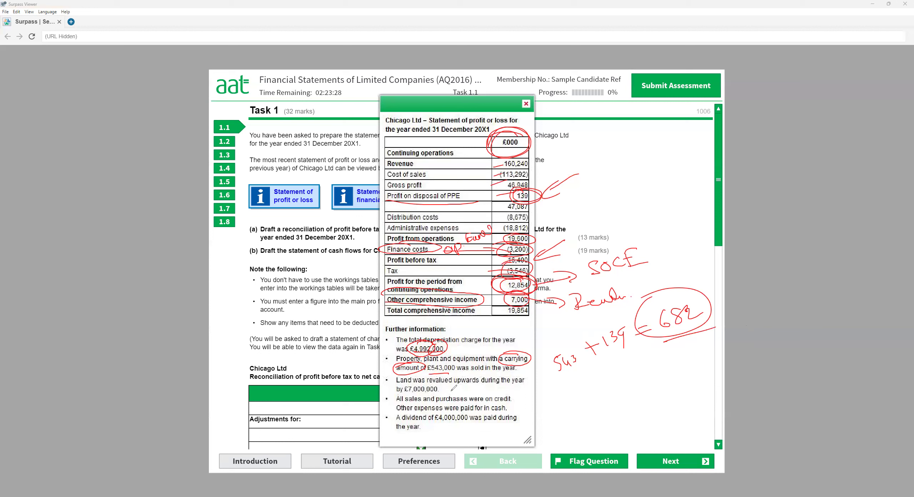
- Mark the £7,000,000 land revaluation note, write PPE under 543 + 139, and circle the dividend
{"action": "left_click_drag", "start_coordinate": [402, 392], "coordinate": [441, 392]}
{"action": "left_click_drag", "start_coordinate": [559, 406], "coordinate": [572, 389]}
{"action": "mouse_move", "coordinate": [587, 384]}
{"action": "left_mouse_down"}
{"action": "mouse_move", "coordinate": [585, 392]}
{"action": "mouse_move", "coordinate": [607, 382]}
{"action": "left_mouse_up"}
{"action": "mouse_move", "coordinate": [420, 379]}
{"action": "left_mouse_down"}
{"action": "mouse_move", "coordinate": [463, 384]}
{"action": "mouse_move", "coordinate": [464, 396]}
{"action": "left_mouse_up"}
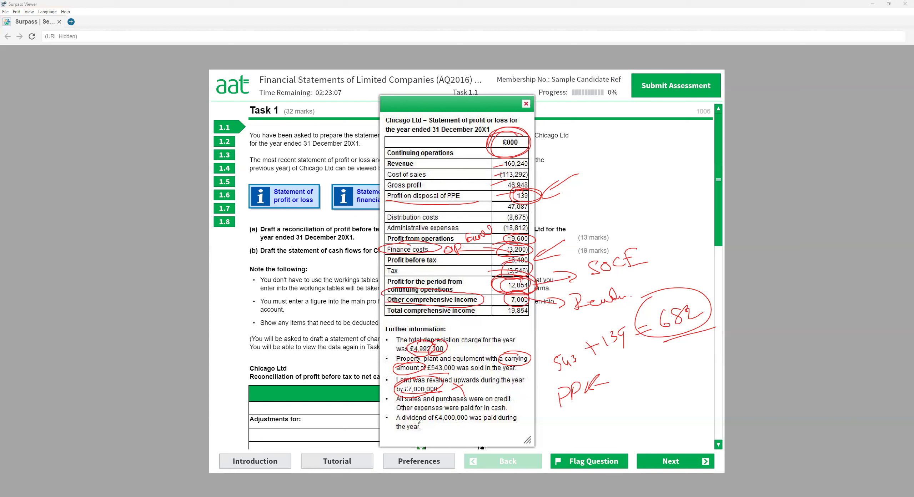
{"action": "left_click_drag", "start_coordinate": [402, 424], "coordinate": [476, 430]}
- Wipe all red ink and switch to Chicago Ltd's statement of financial position
{"action": "key", "text": "e"}
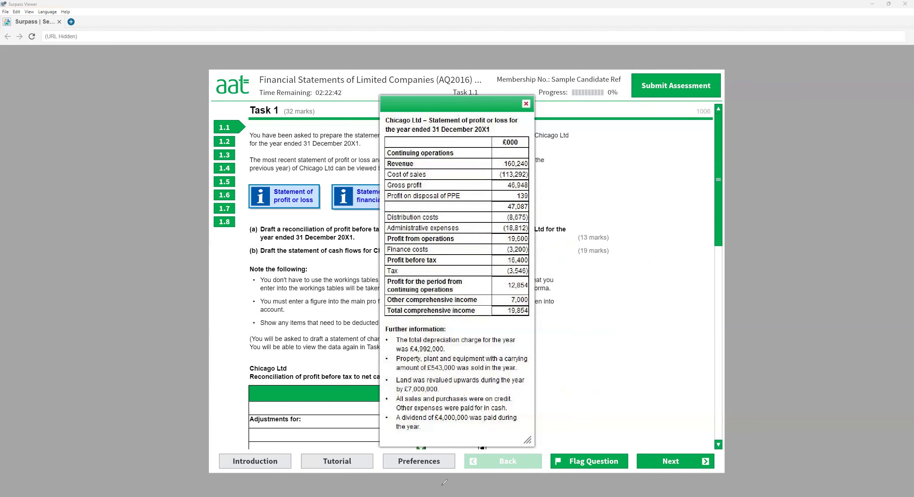
{"action": "left_click", "coordinate": [332, 203]}
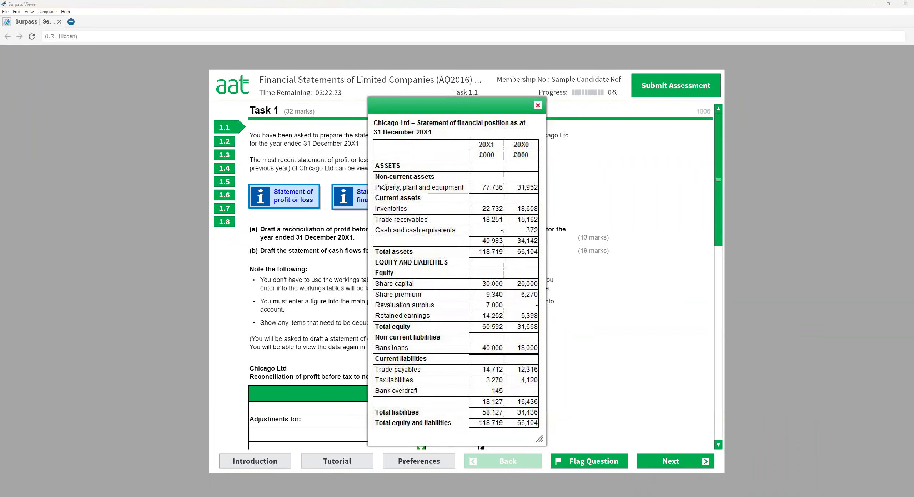
- Underline the PPE, inventories, receivables and cash rows; circle 20X0 figures 31,962, 18,608 and 15,162
{"action": "left_click_drag", "start_coordinate": [376, 189], "coordinate": [457, 192]}
{"action": "mouse_move", "coordinate": [528, 179]}
{"action": "left_mouse_down"}
{"action": "mouse_move", "coordinate": [528, 197]}
{"action": "mouse_move", "coordinate": [537, 181]}
{"action": "mouse_move", "coordinate": [488, 175]}
{"action": "mouse_move", "coordinate": [524, 165]}
{"action": "mouse_move", "coordinate": [525, 180]}
{"action": "left_mouse_up"}
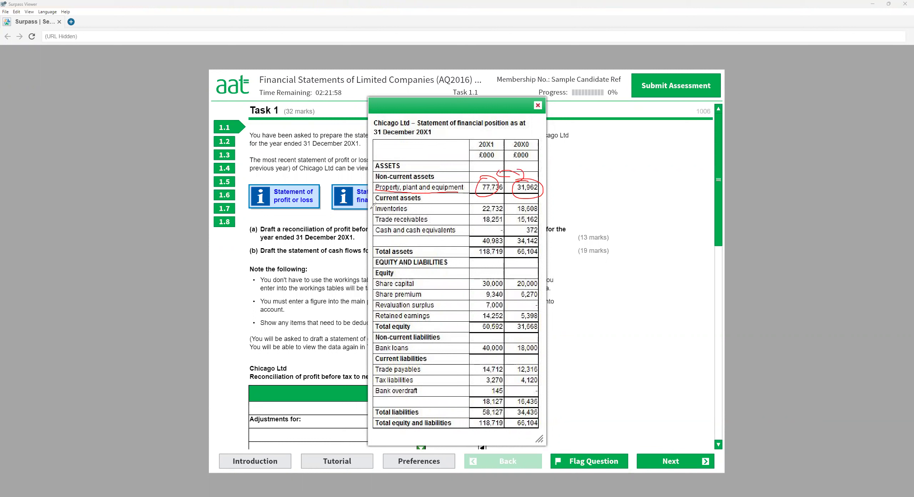
{"action": "mouse_move", "coordinate": [370, 213]}
{"action": "left_mouse_down"}
{"action": "mouse_move", "coordinate": [405, 202]}
{"action": "mouse_move", "coordinate": [404, 212]}
{"action": "left_mouse_up"}
{"action": "left_click_drag", "start_coordinate": [364, 234], "coordinate": [418, 221]}
{"action": "mouse_move", "coordinate": [527, 204]}
{"action": "left_mouse_down"}
{"action": "mouse_move", "coordinate": [514, 210]}
{"action": "mouse_move", "coordinate": [542, 211]}
{"action": "mouse_move", "coordinate": [476, 199]}
{"action": "left_mouse_up"}
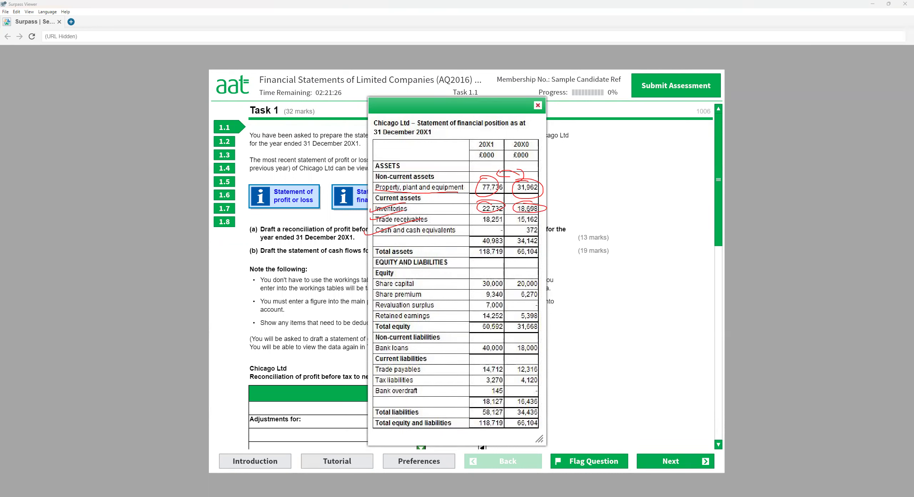
{"action": "mouse_move", "coordinate": [525, 214]}
{"action": "left_mouse_down"}
{"action": "mouse_move", "coordinate": [478, 221]}
{"action": "mouse_move", "coordinate": [499, 224]}
{"action": "left_mouse_up"}
- Write a 10 m to 8 m working with an arrow and 2 m beside the statement
{"action": "left_click_drag", "start_coordinate": [629, 167], "coordinate": [631, 173]}
{"action": "left_click_drag", "start_coordinate": [638, 167], "coordinate": [662, 158]}
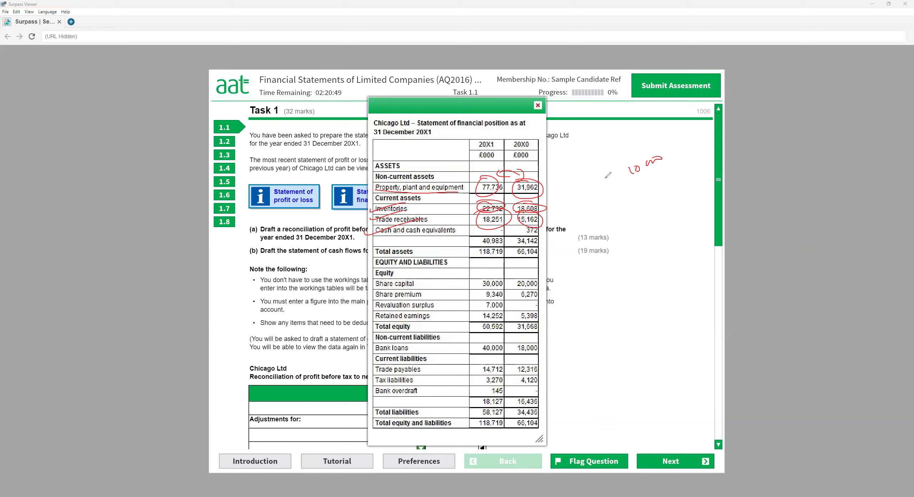
{"action": "left_click_drag", "start_coordinate": [585, 185], "coordinate": [608, 180]}
{"action": "left_click_drag", "start_coordinate": [638, 155], "coordinate": [607, 169]}
{"action": "mouse_move", "coordinate": [606, 145]}
{"action": "left_mouse_down"}
{"action": "mouse_move", "coordinate": [617, 150]}
{"action": "mouse_move", "coordinate": [638, 139]}
{"action": "mouse_move", "coordinate": [608, 159]}
{"action": "left_mouse_up"}
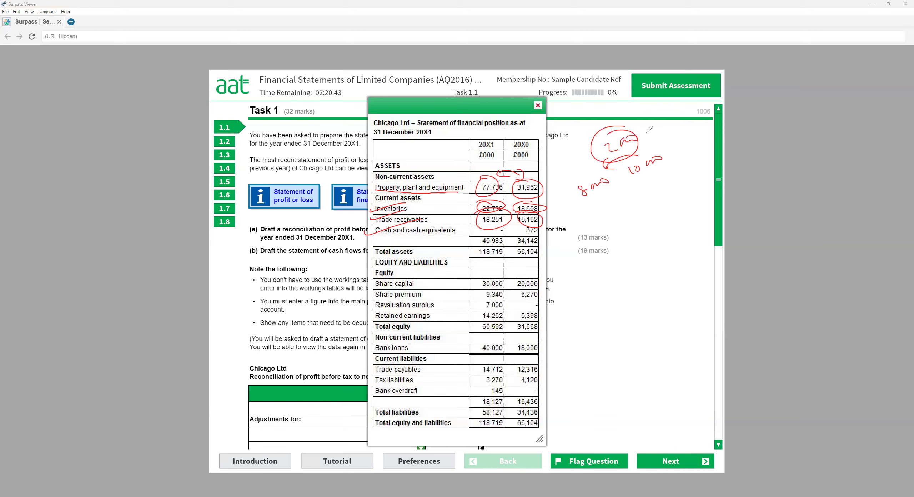
{"action": "left_click_drag", "start_coordinate": [643, 139], "coordinate": [672, 132]}
- Circle share capital, share premium, 20X0 total equity, and bank loans 40,000 and 18,000
{"action": "left_click_drag", "start_coordinate": [493, 273], "coordinate": [514, 299]}
{"action": "left_click_drag", "start_coordinate": [528, 274], "coordinate": [511, 297]}
{"action": "left_click_drag", "start_coordinate": [514, 313], "coordinate": [540, 317]}
{"action": "left_click_drag", "start_coordinate": [492, 335], "coordinate": [503, 354]}
{"action": "left_click_drag", "start_coordinate": [524, 339], "coordinate": [529, 357]}
- Arrow retained earnings to 14,252; circle trade payables, tax liabilities and the 145 overdraft
{"action": "mouse_move", "coordinate": [438, 308]}
{"action": "left_mouse_down"}
{"action": "mouse_move", "coordinate": [374, 326]}
{"action": "mouse_move", "coordinate": [478, 315]}
{"action": "left_mouse_up"}
{"action": "left_click_drag", "start_coordinate": [460, 325], "coordinate": [477, 319]}
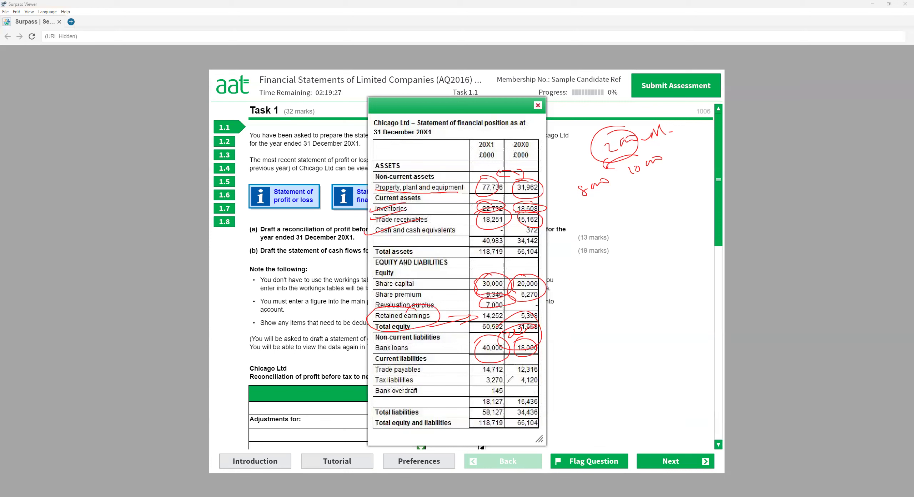
{"action": "mouse_move", "coordinate": [529, 364]}
{"action": "left_mouse_down"}
{"action": "mouse_move", "coordinate": [525, 376]}
{"action": "mouse_move", "coordinate": [538, 364]}
{"action": "left_mouse_up"}
{"action": "left_click_drag", "start_coordinate": [475, 366], "coordinate": [496, 375]}
{"action": "mouse_move", "coordinate": [518, 373]}
{"action": "left_mouse_down"}
{"action": "mouse_move", "coordinate": [480, 382]}
{"action": "mouse_move", "coordinate": [545, 378]}
{"action": "left_mouse_up"}
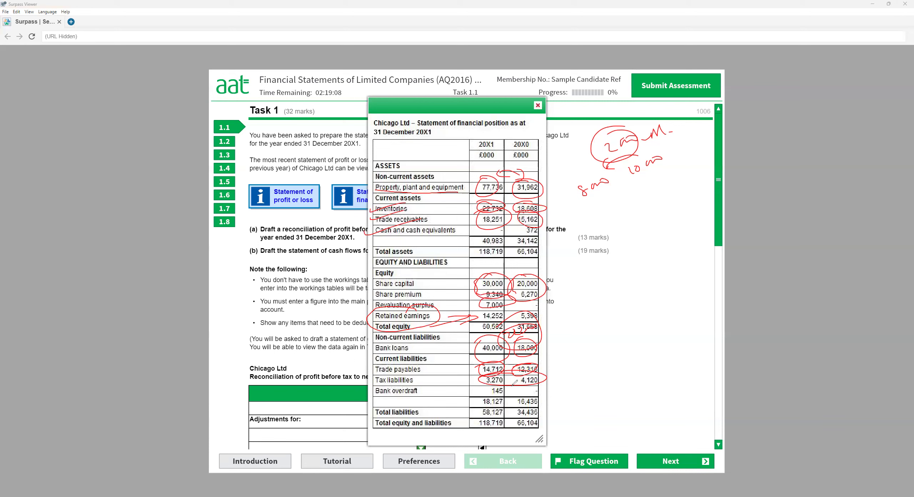
{"action": "left_click_drag", "start_coordinate": [503, 383], "coordinate": [524, 388]}
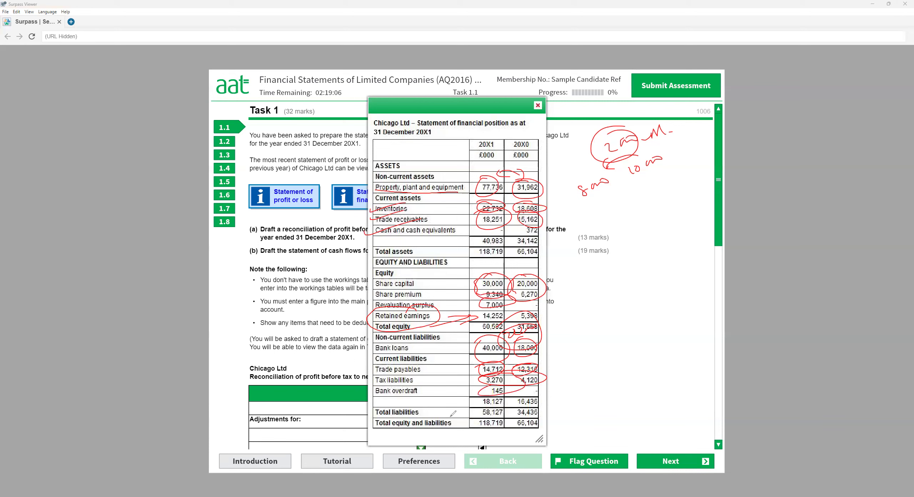